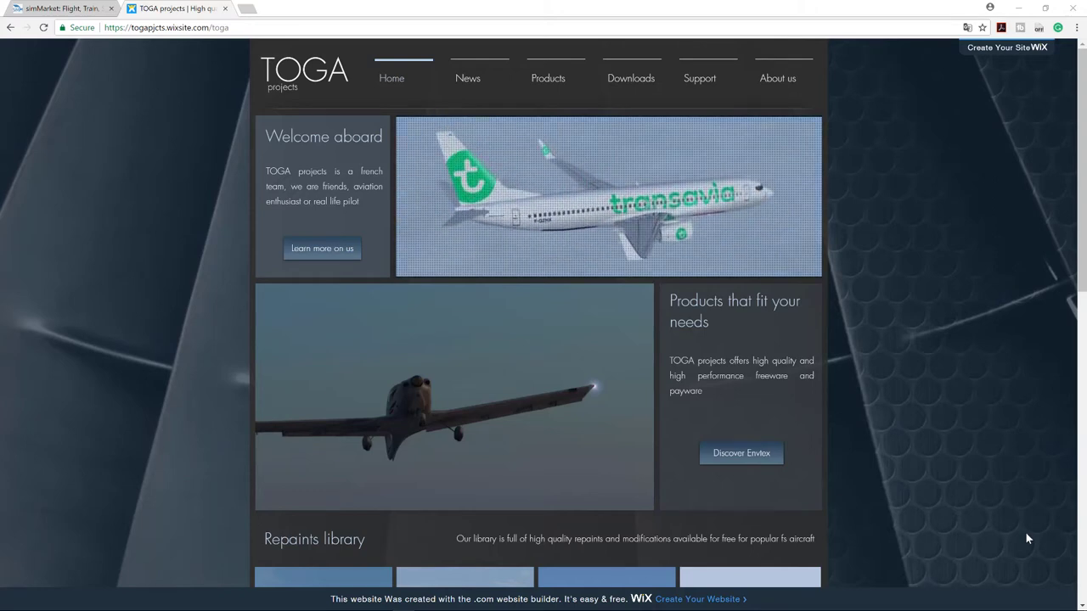
- Show the TOGA projects Products menu listing envdir, ENVTEX and ENVSHADE
mouse_move(540, 79)
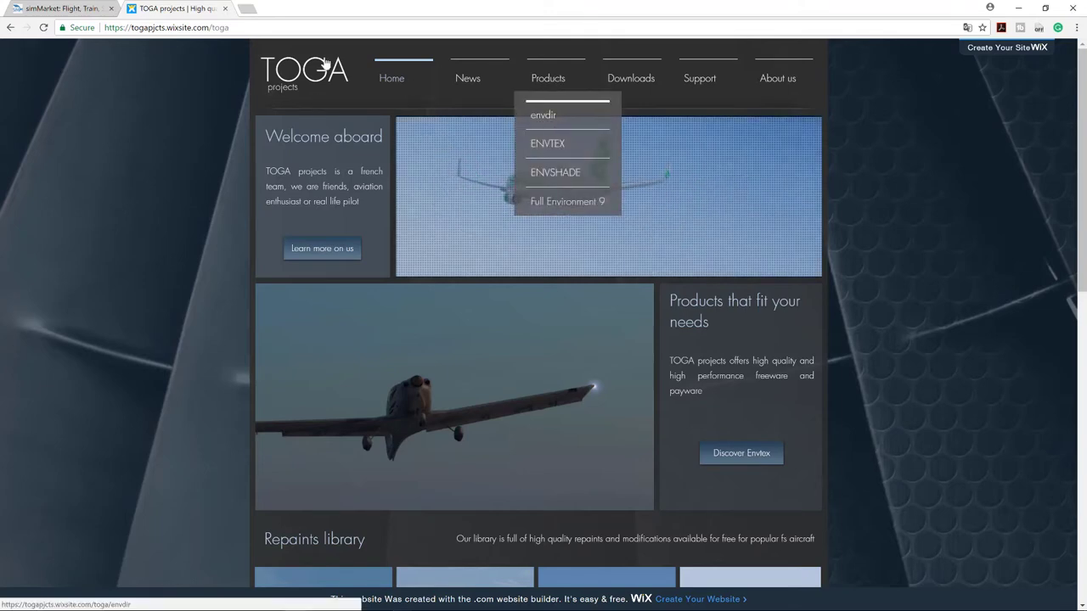
- Close the TOGA site and show the simMarket cart with Envshade P3D at EUR 4.20
click(225, 8)
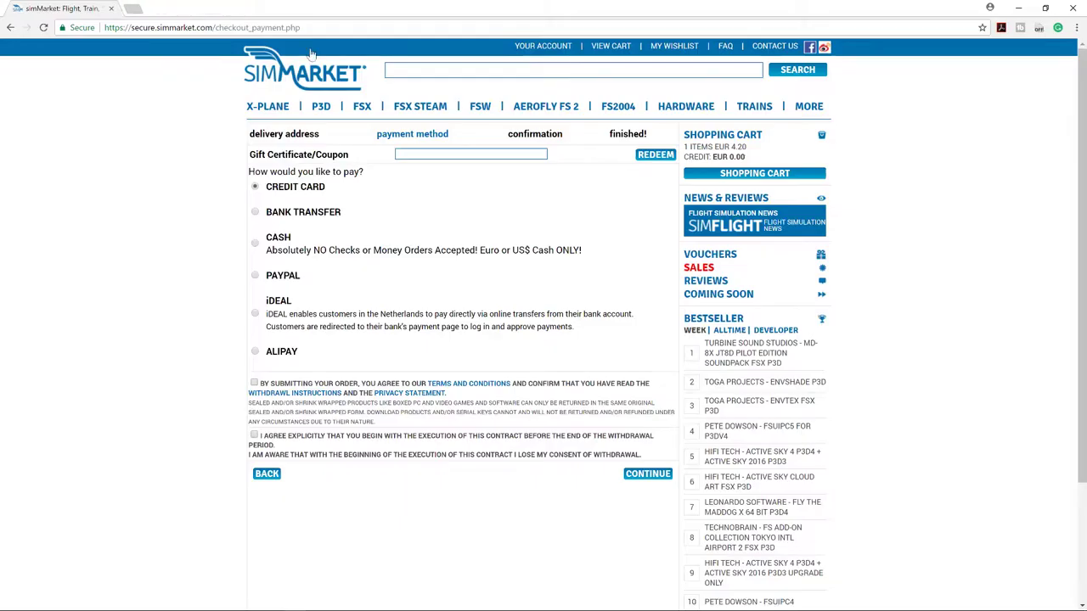
click(269, 106)
click(753, 232)
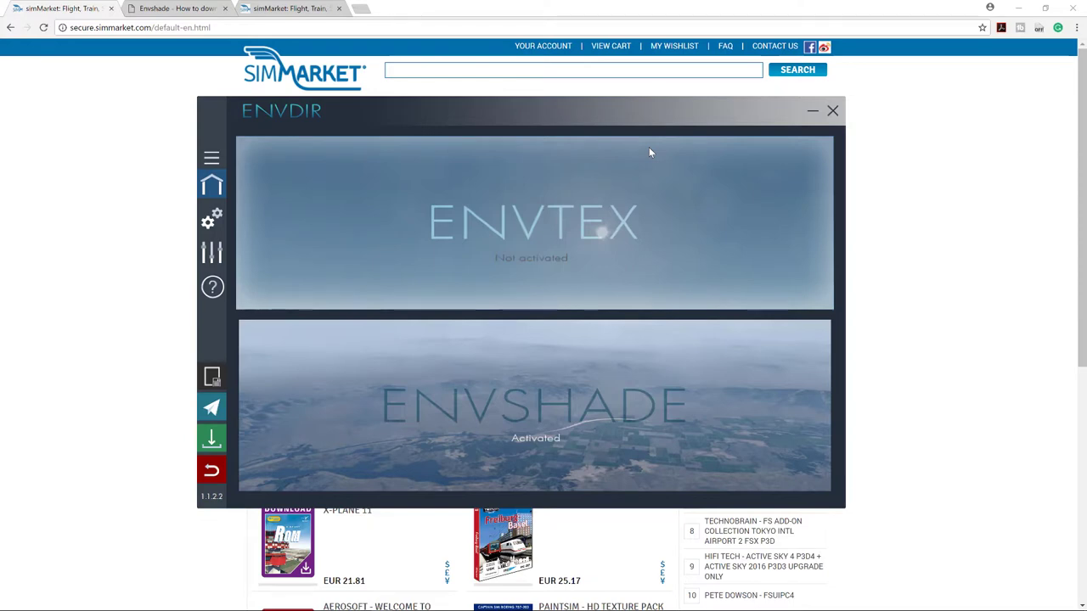
- Open Envdir's settings page with P3D v4 active and the Envtex quality options
click(276, 200)
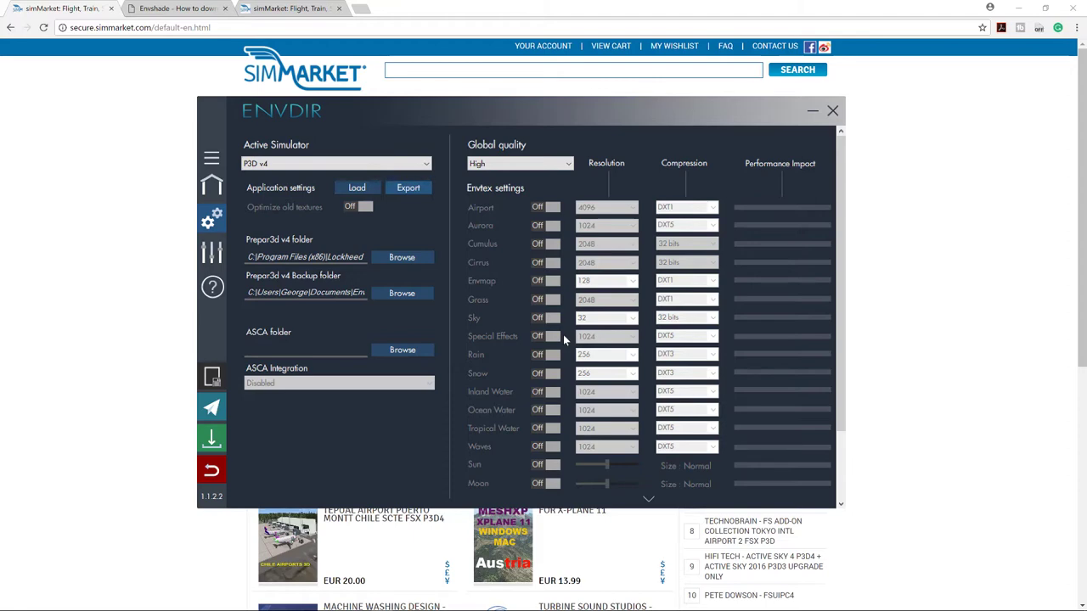
- Keep global quality at High and raise Envshade night brightness from 0.03 to 0.13
click(565, 164)
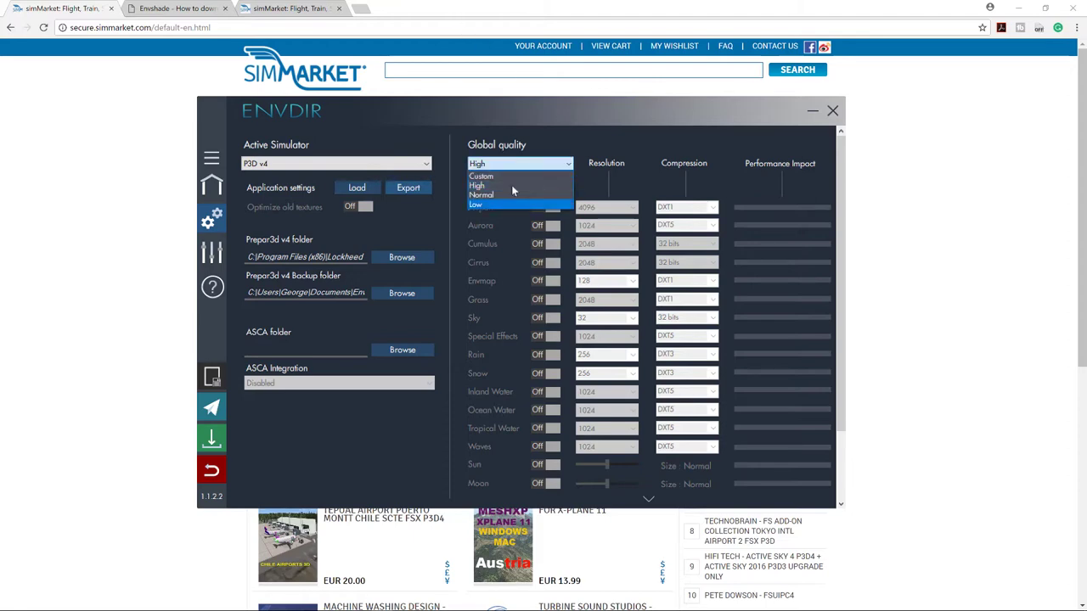
click(514, 186)
scroll(535, 210, down, 2)
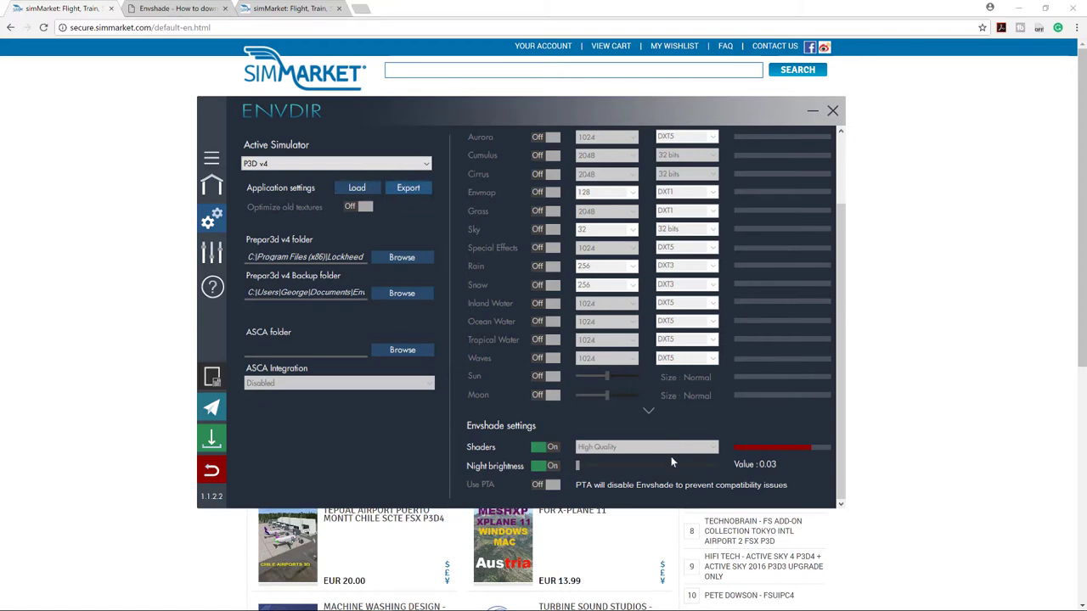
click(643, 464)
click(651, 465)
- Install the Envshade settings, then close Envdir and minimize Chrome and TeamViewer
click(212, 439)
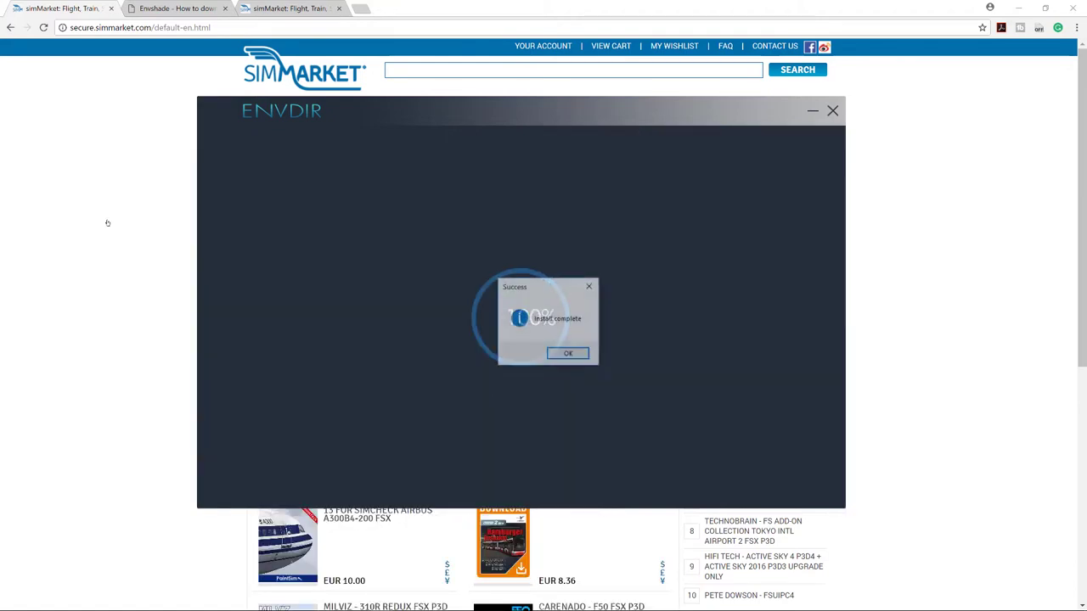
key(Return)
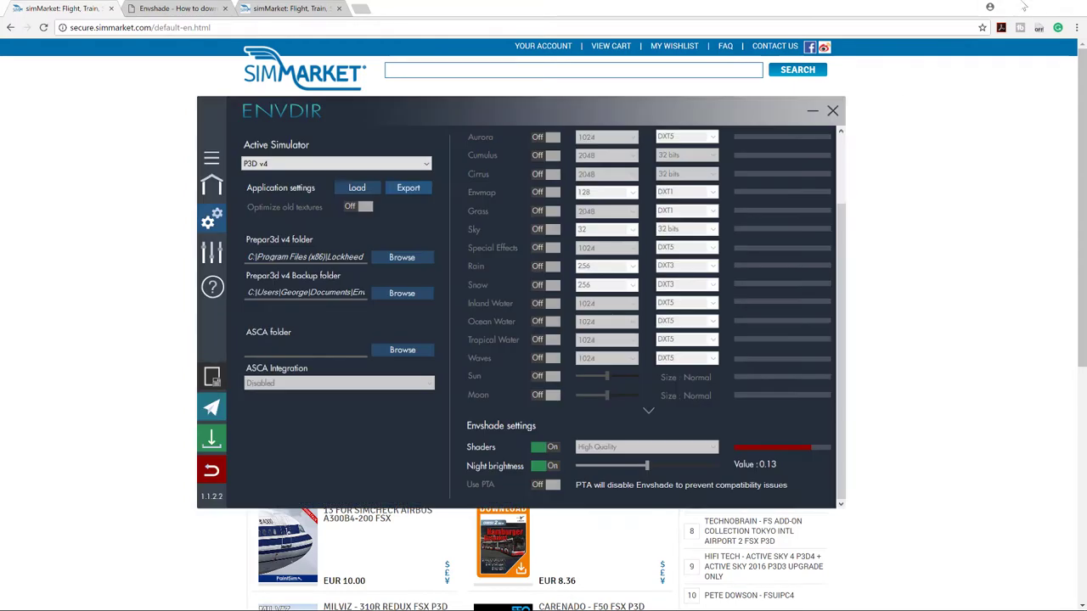
click(1019, 8)
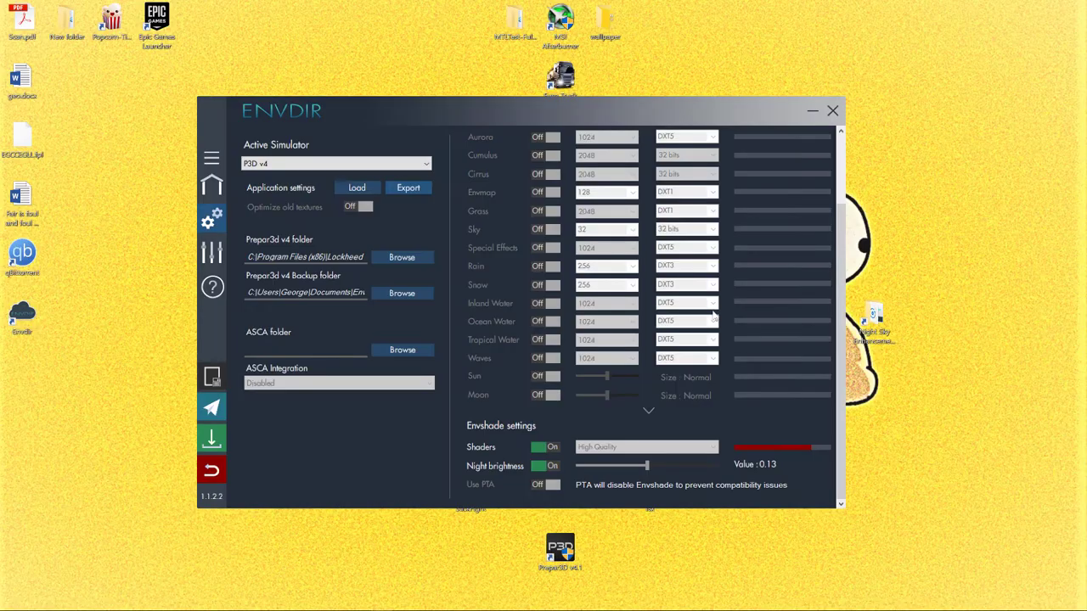
click(832, 112)
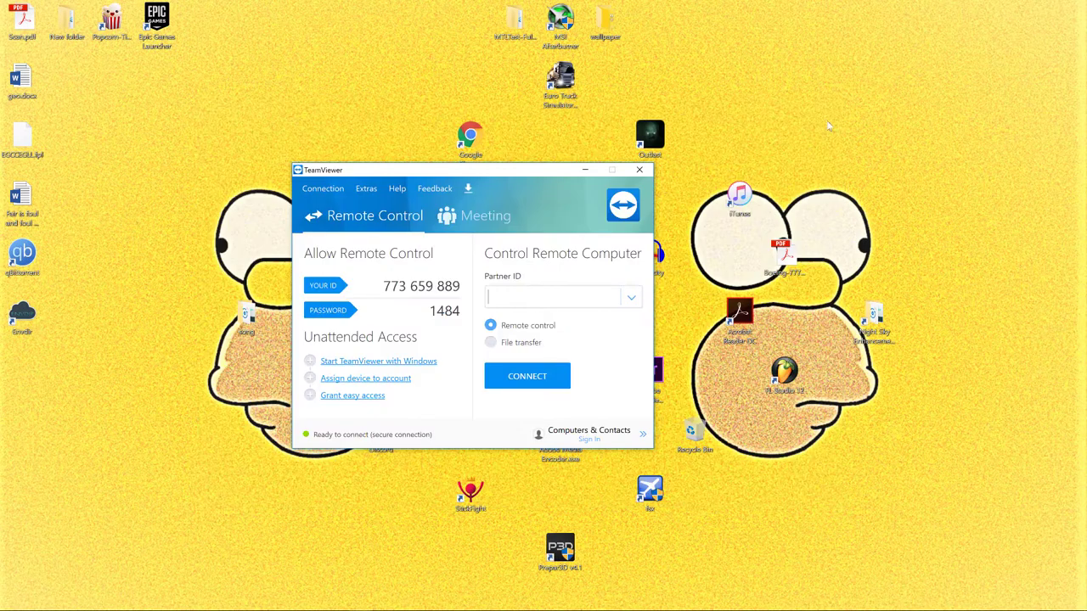
click(585, 170)
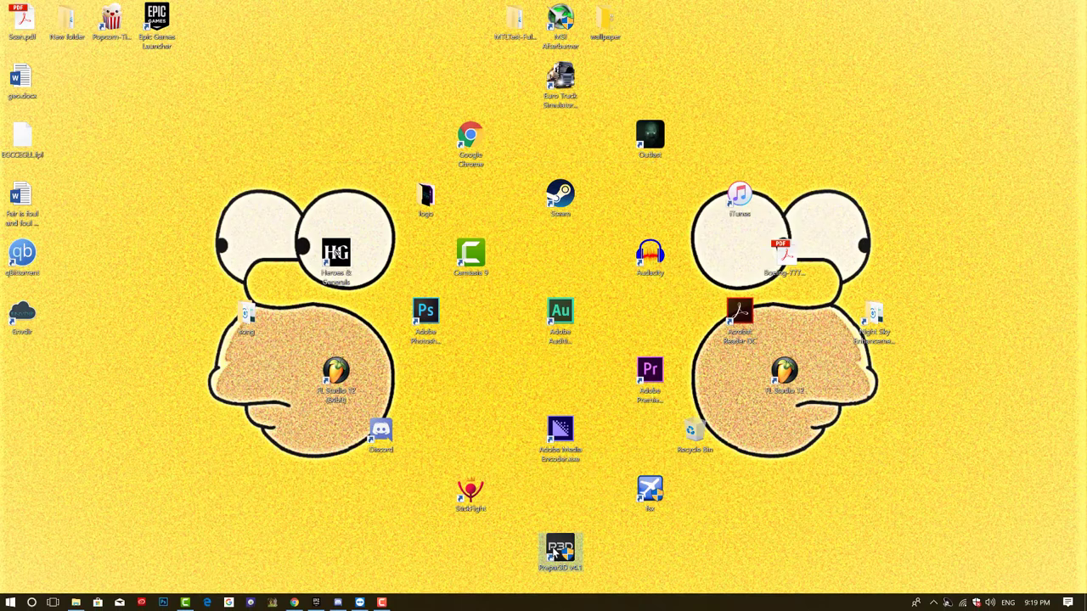
- Launch Prepar3D v4 and select the PMDG 777-31HER Emirates as the vehicle
double_click(554, 552)
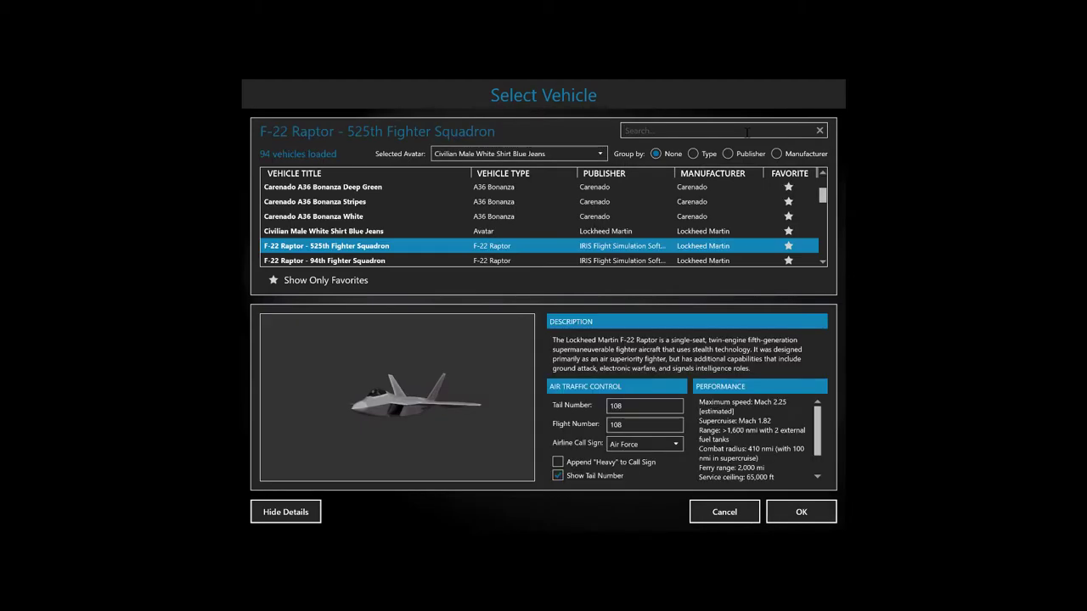
text(emi)
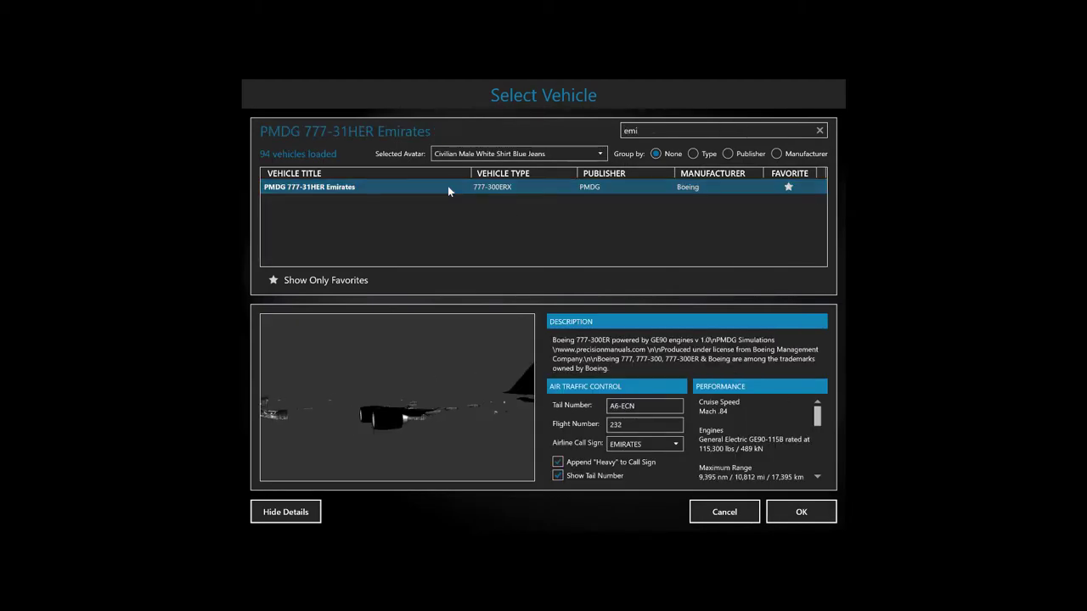
double_click(448, 185)
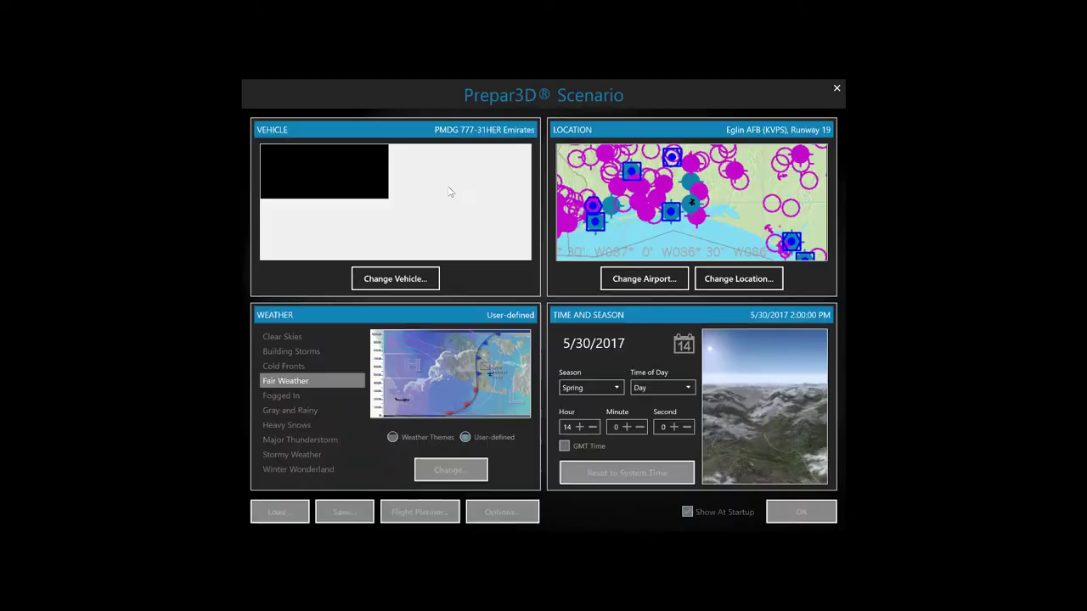
- Change the departure airport to Innsbruck (LOWI)
click(644, 278)
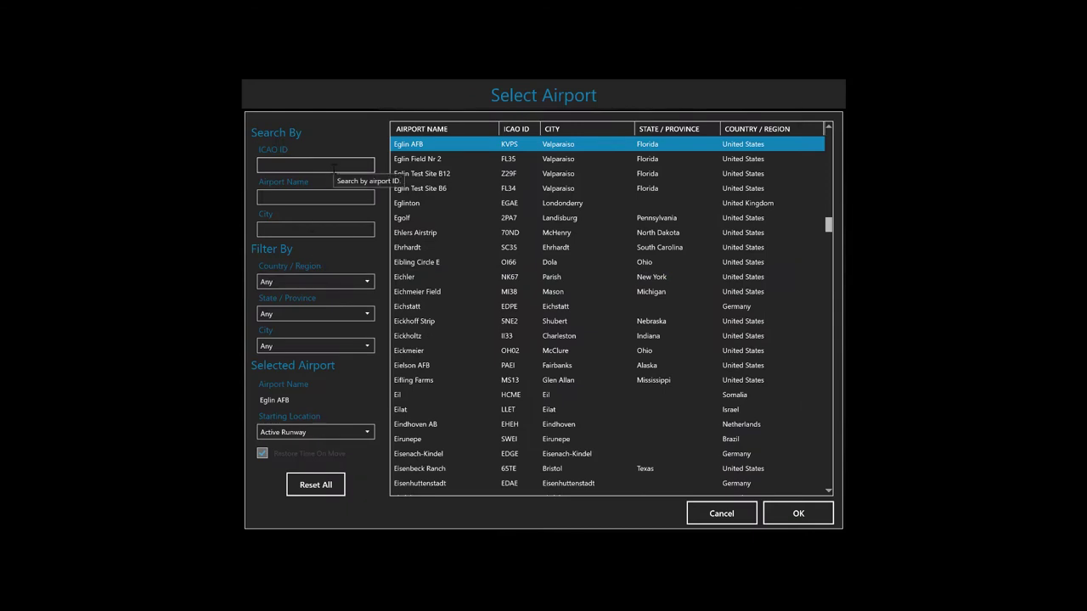
text(loiw)
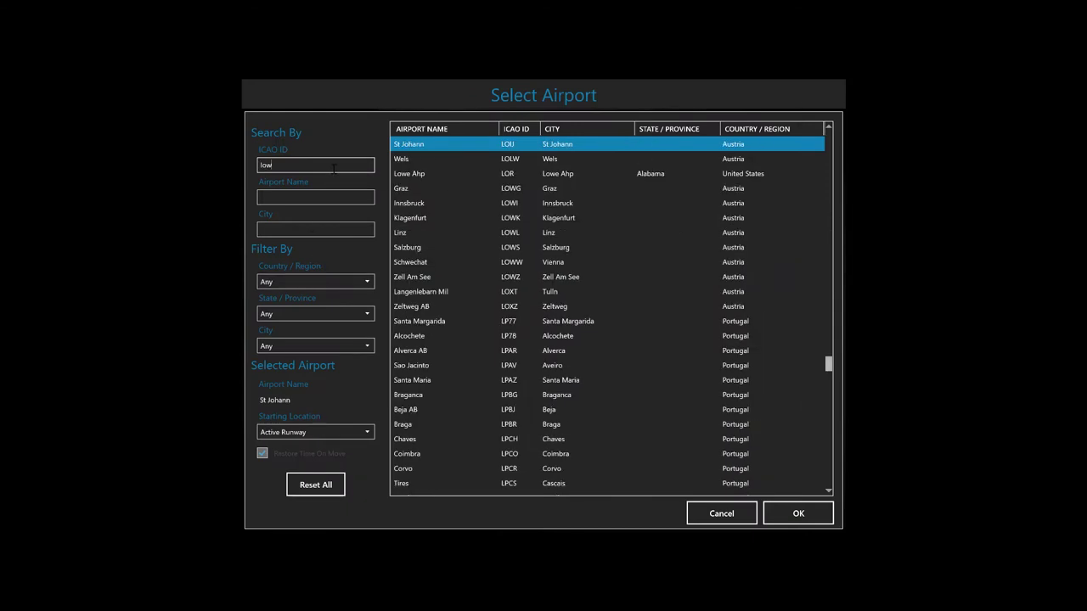
text(i)
click(452, 143)
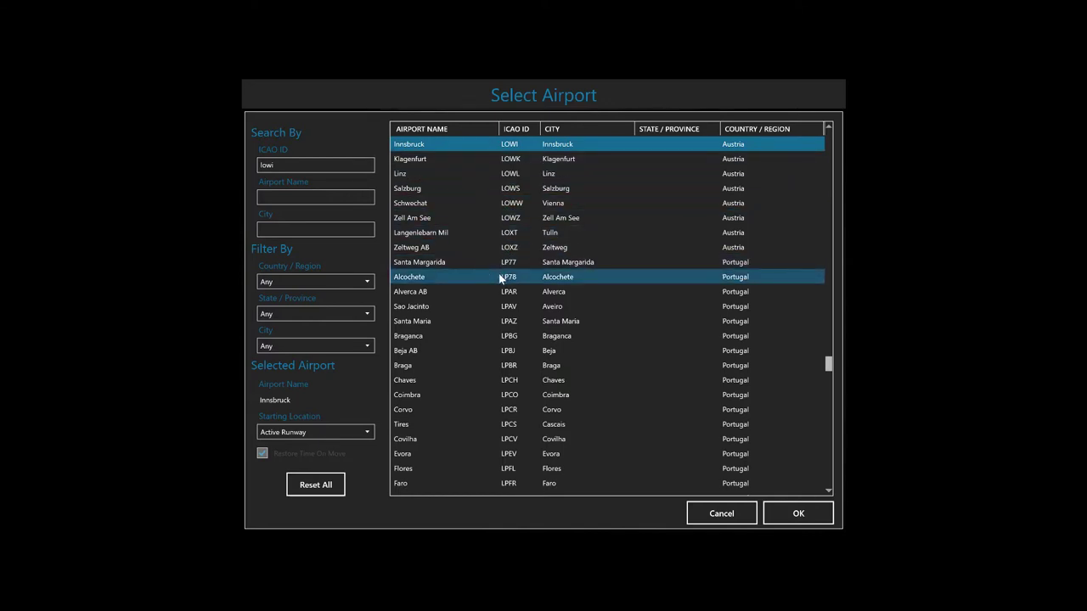
click(796, 515)
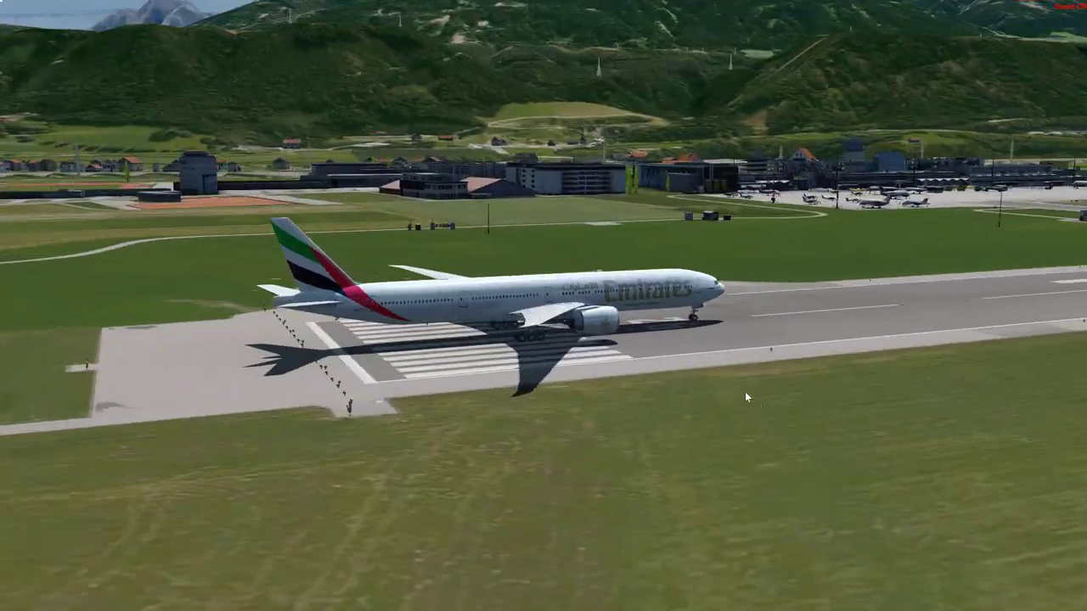
- Bring the web browser forward from the Start menu while the Innsbruck flight loads
key(super)
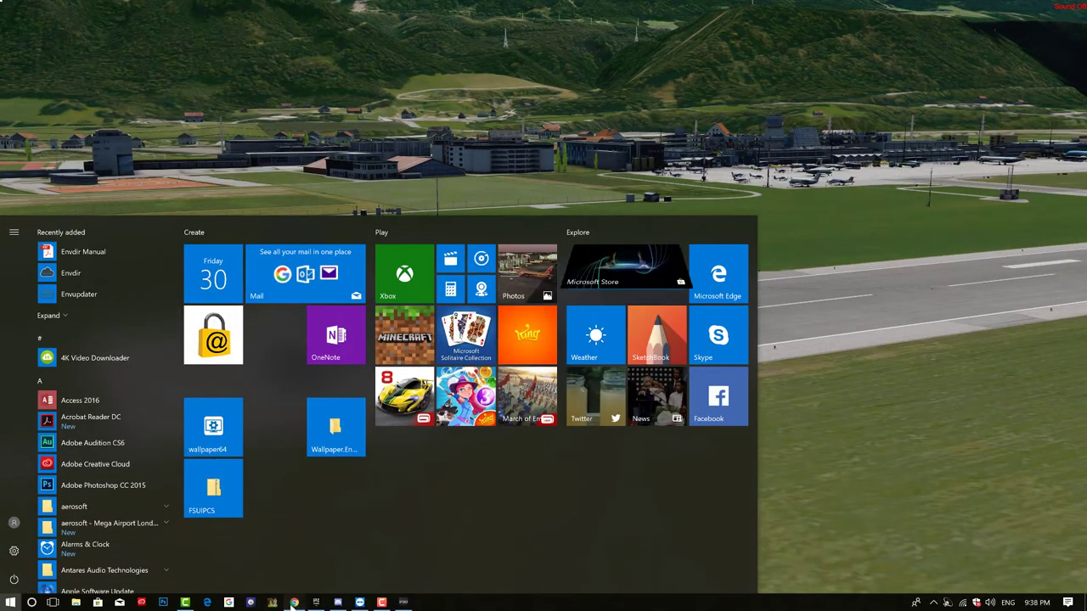
click(293, 602)
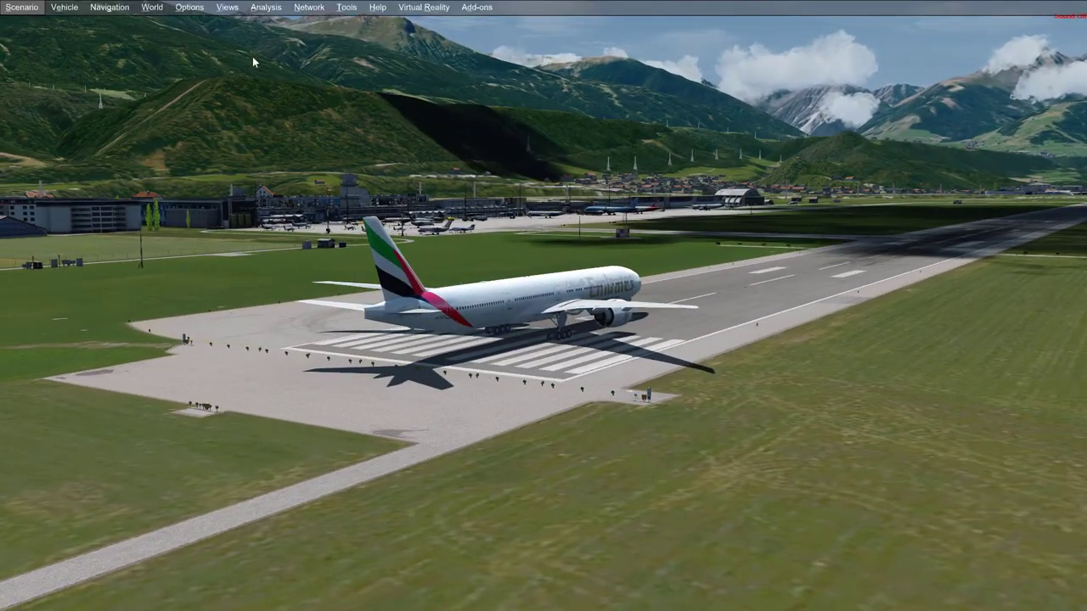
- Set the time of day to dusk and hide the menu bar
click(152, 7)
click(272, 61)
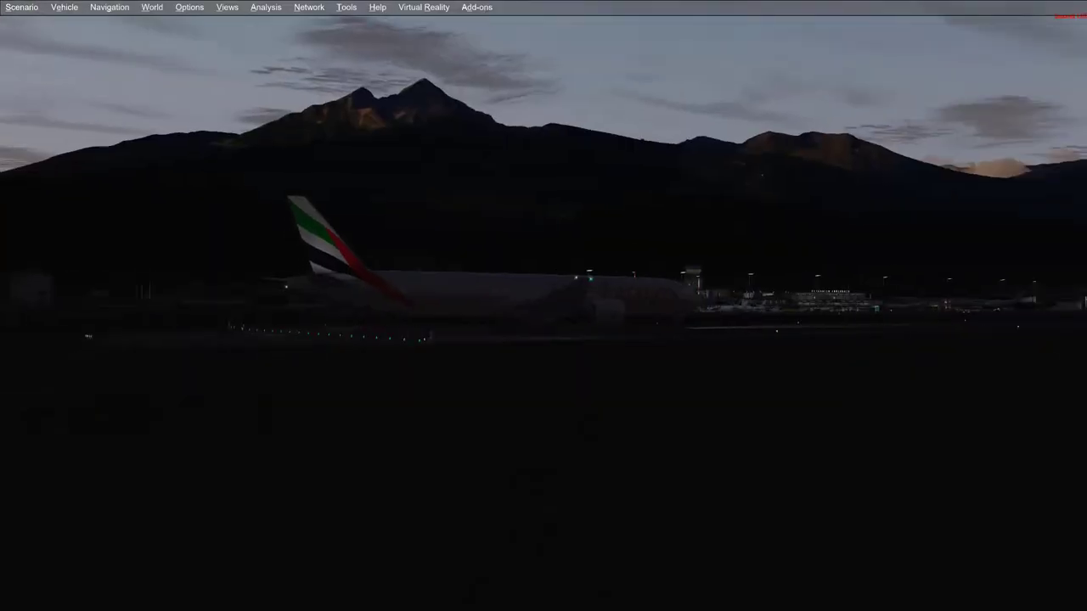
click(659, 3)
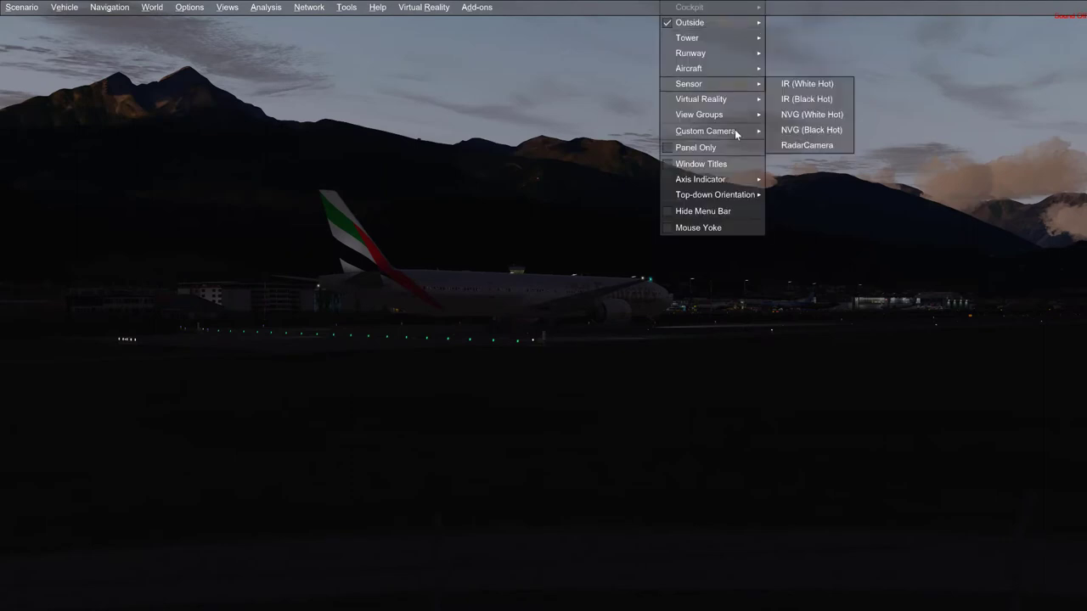
click(727, 211)
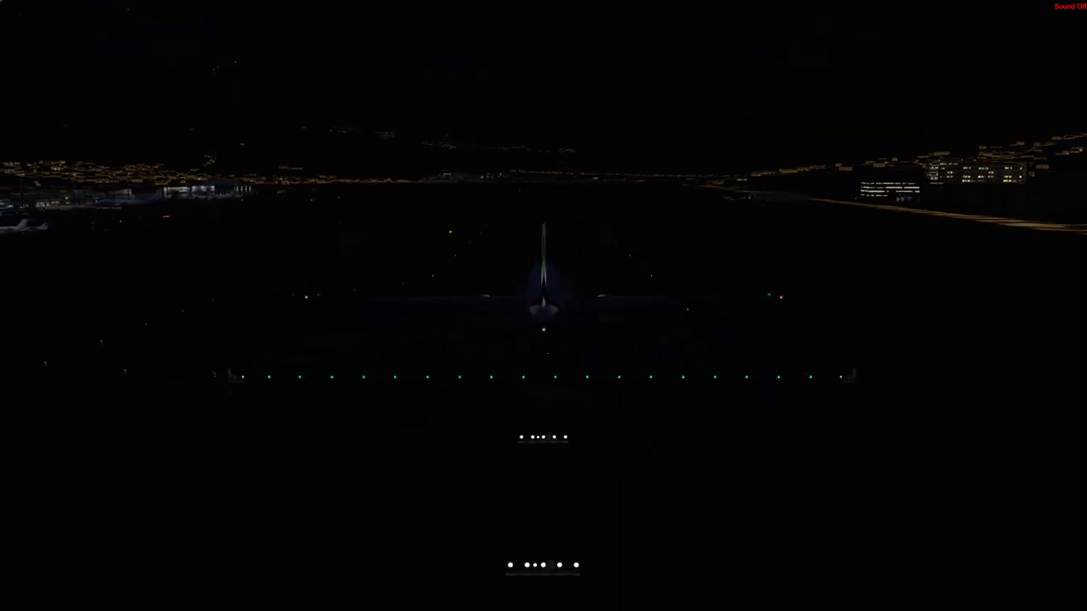
- Switch to the Emirates 777's virtual cockpit view at night
right_click(456, 266)
mouse_move(526, 272)
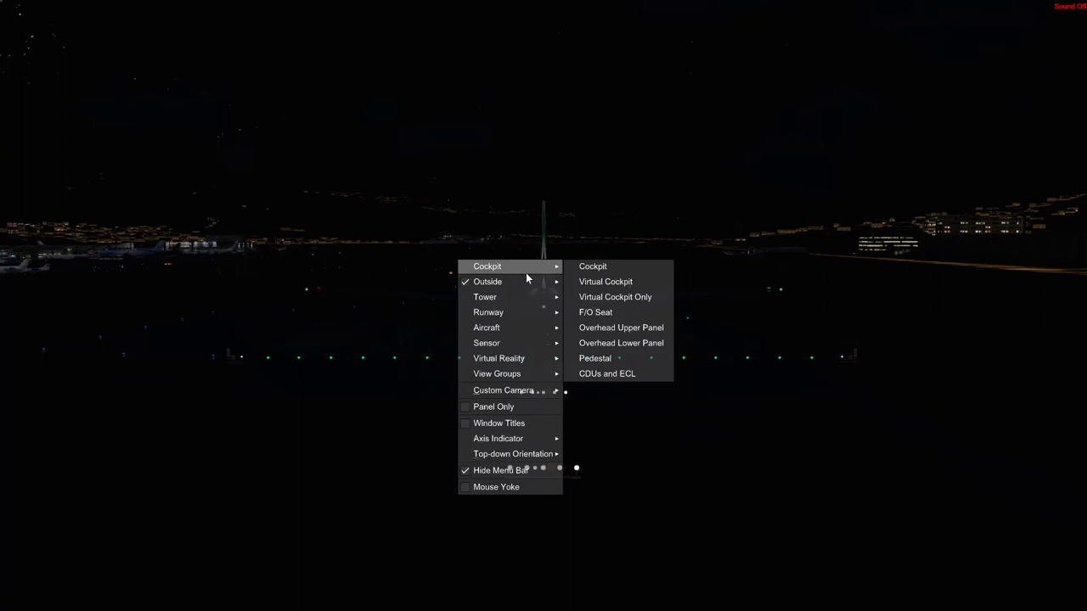
click(636, 285)
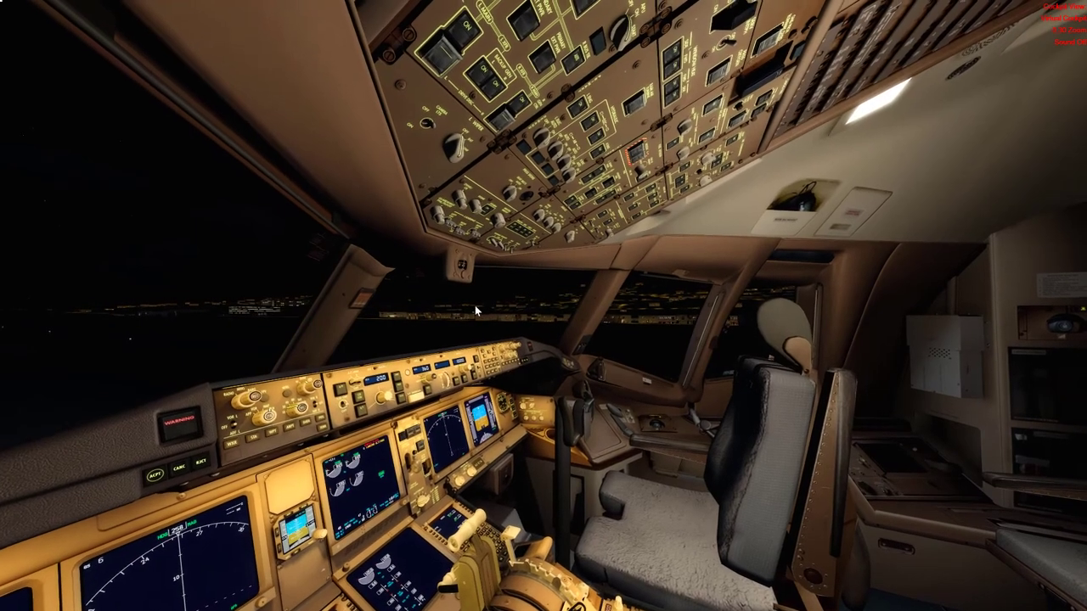